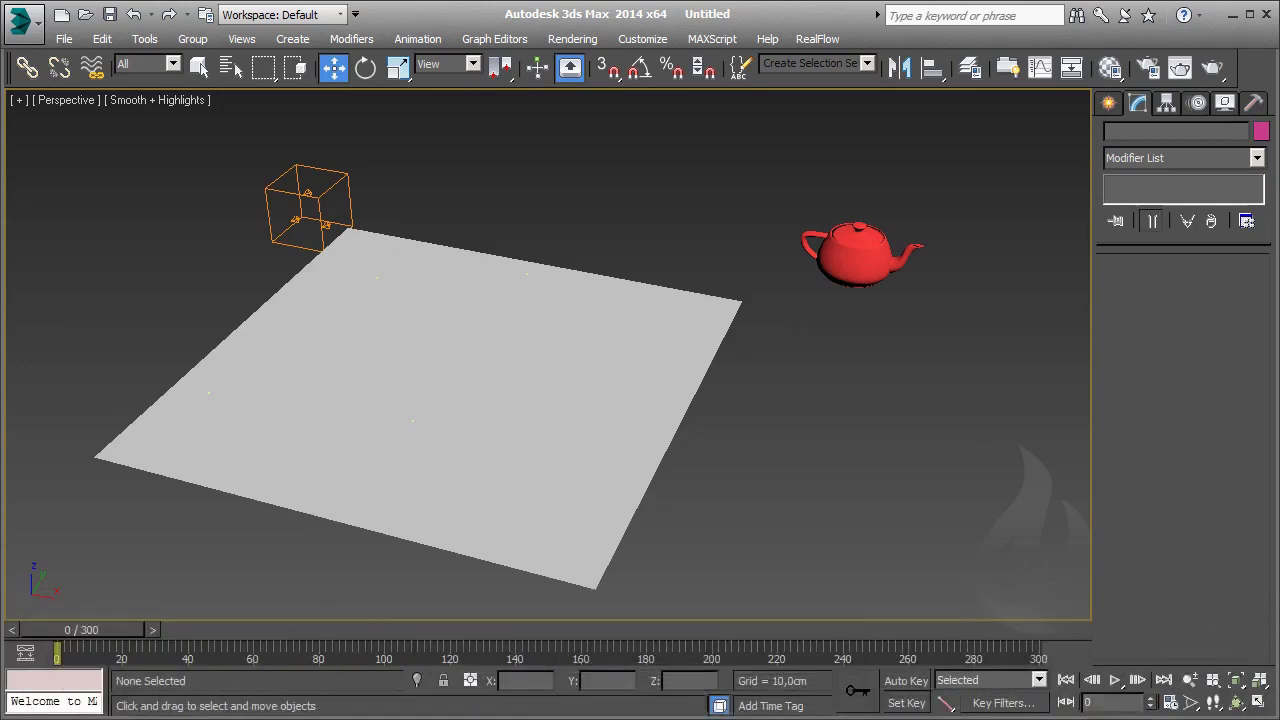
Step: Zoom to the red teapot, play its Bend animation, stop at frame 64, and zoom back out
{"action": "left_click", "coordinate": [874, 256]}
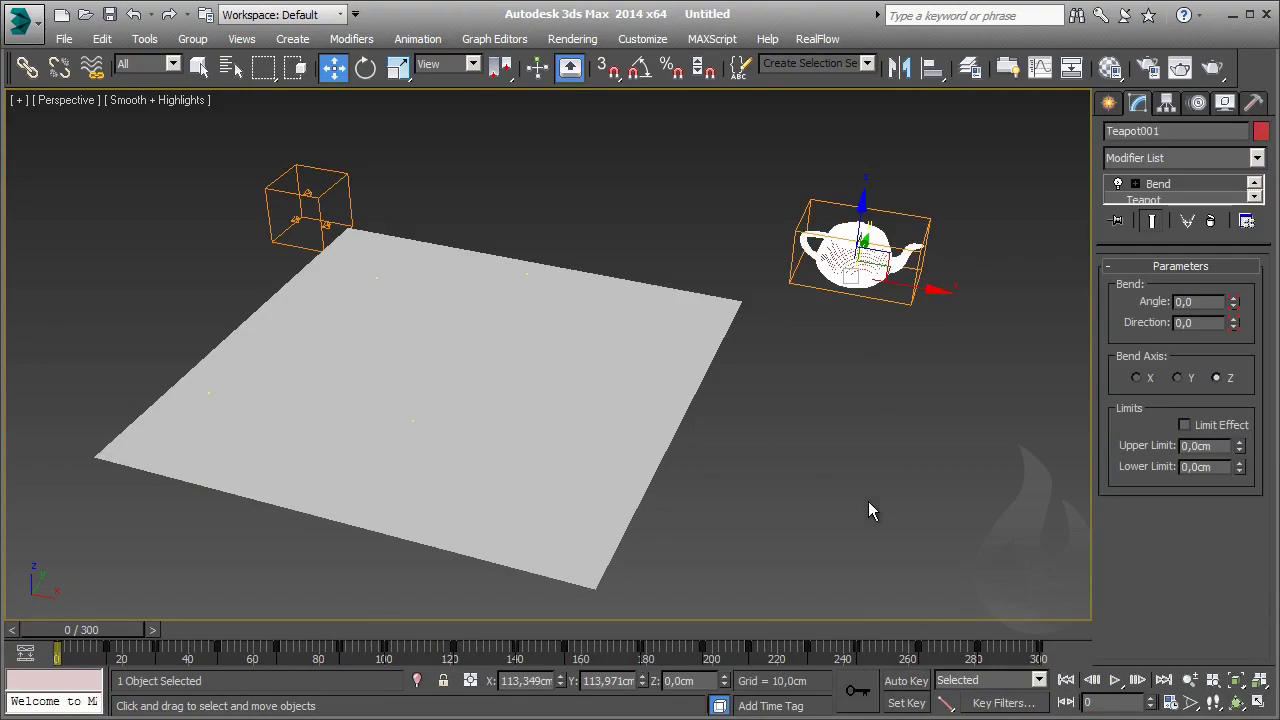
{"action": "key", "text": "z"}
{"action": "middle_click_drag", "start_coordinate": [872, 490], "coordinate": [830, 449], "text": "alt"}
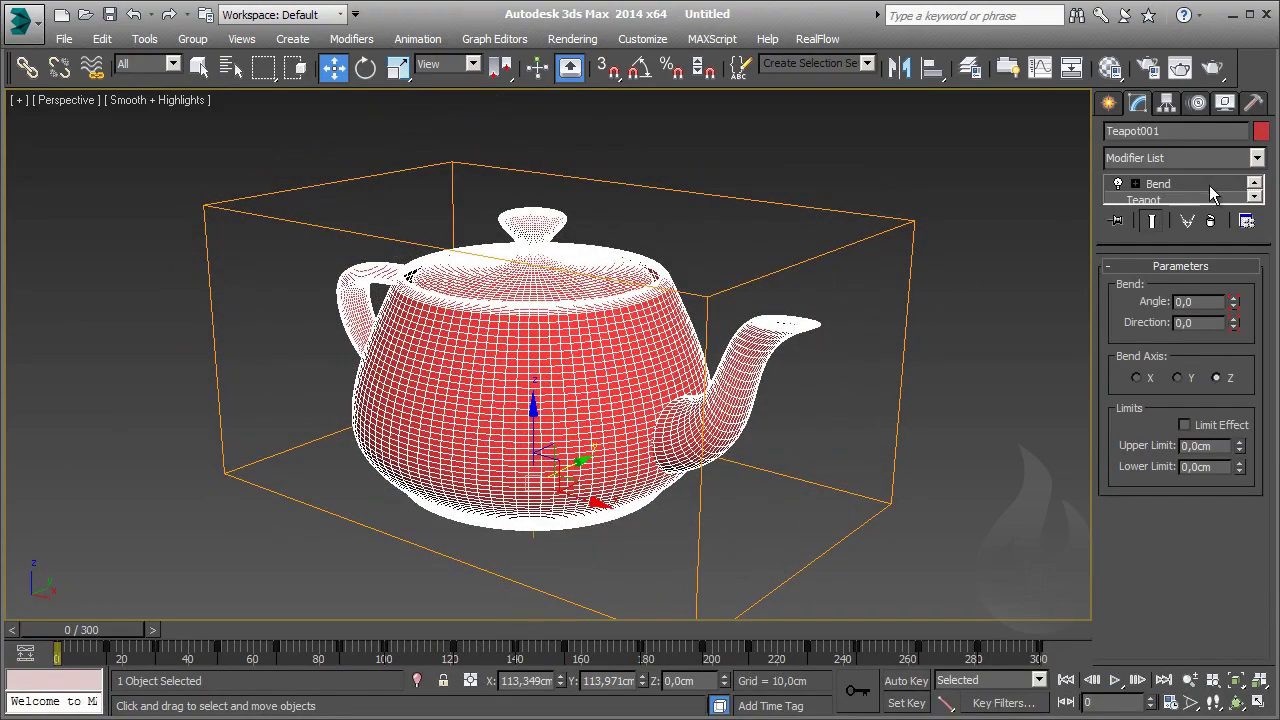
{"action": "left_click", "coordinate": [1115, 680]}
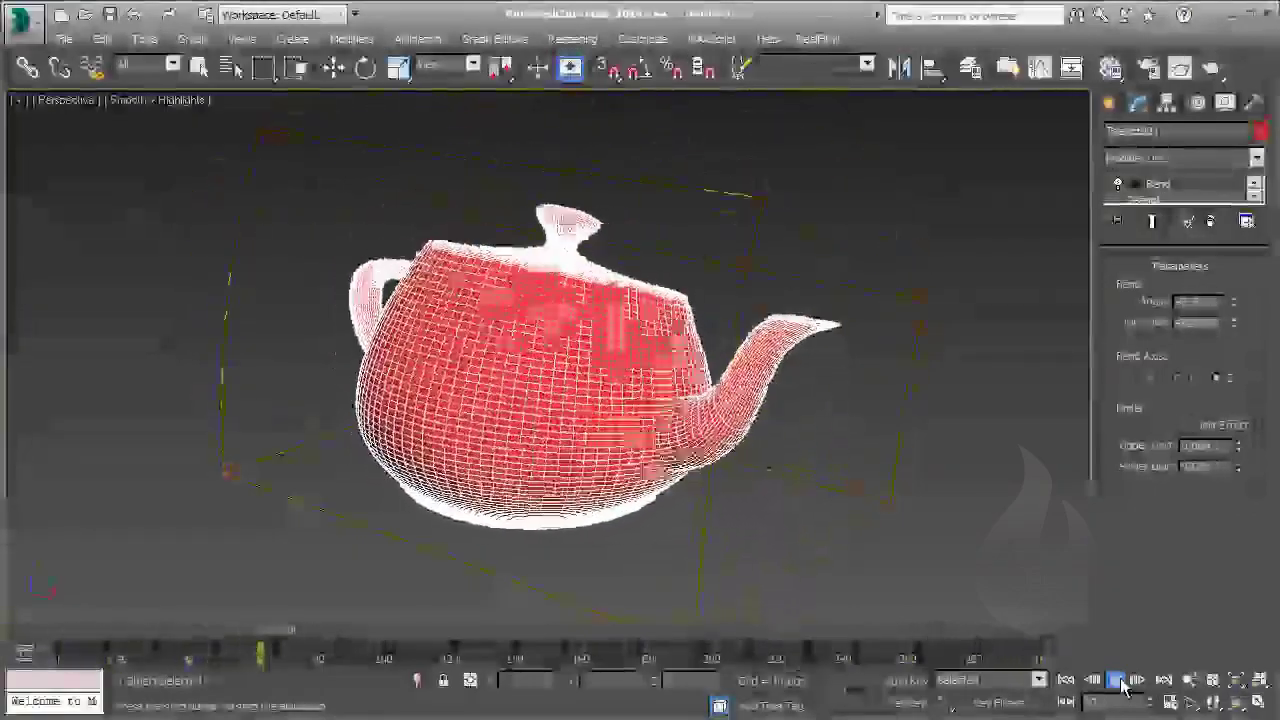
{"action": "left_click", "coordinate": [1116, 680]}
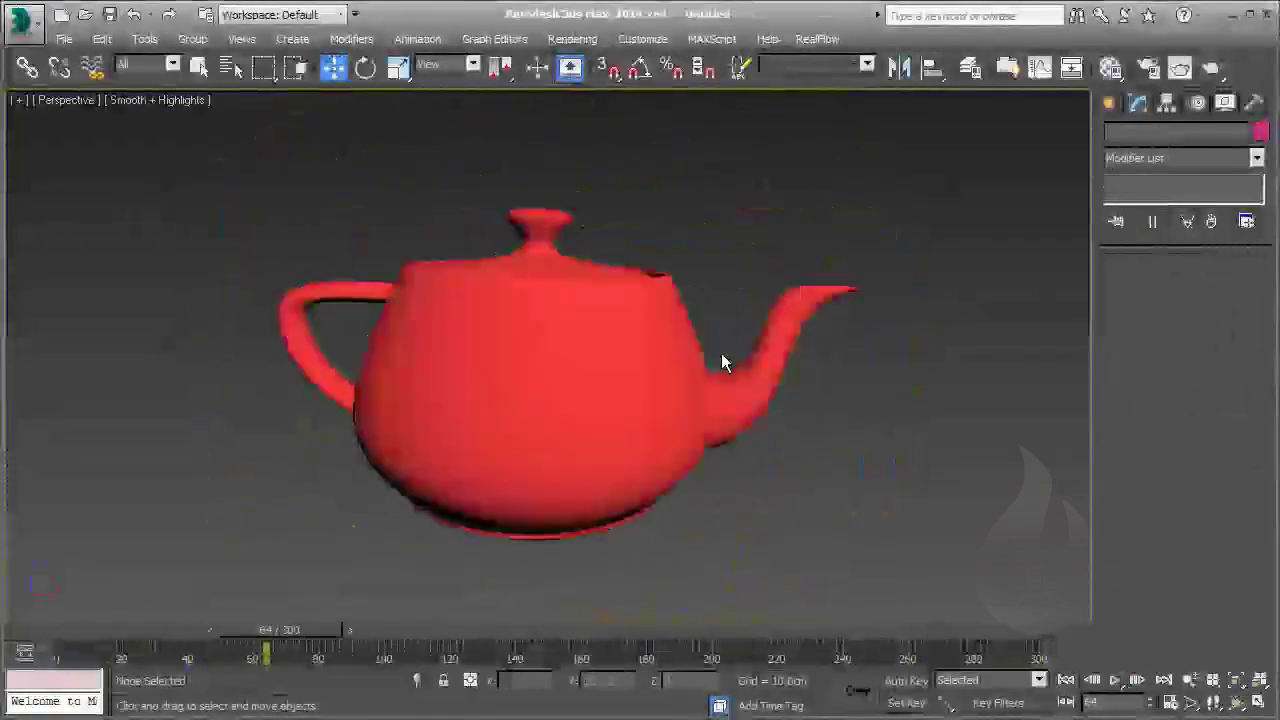
{"action": "scroll", "coordinate": [721, 356], "scroll_direction": "down", "scroll_amount": 5}
{"action": "scroll", "coordinate": [410, 450], "scroll_direction": "down", "scroll_amount": 5}
{"action": "middle_click_drag", "start_coordinate": [408, 449], "coordinate": [738, 345]}
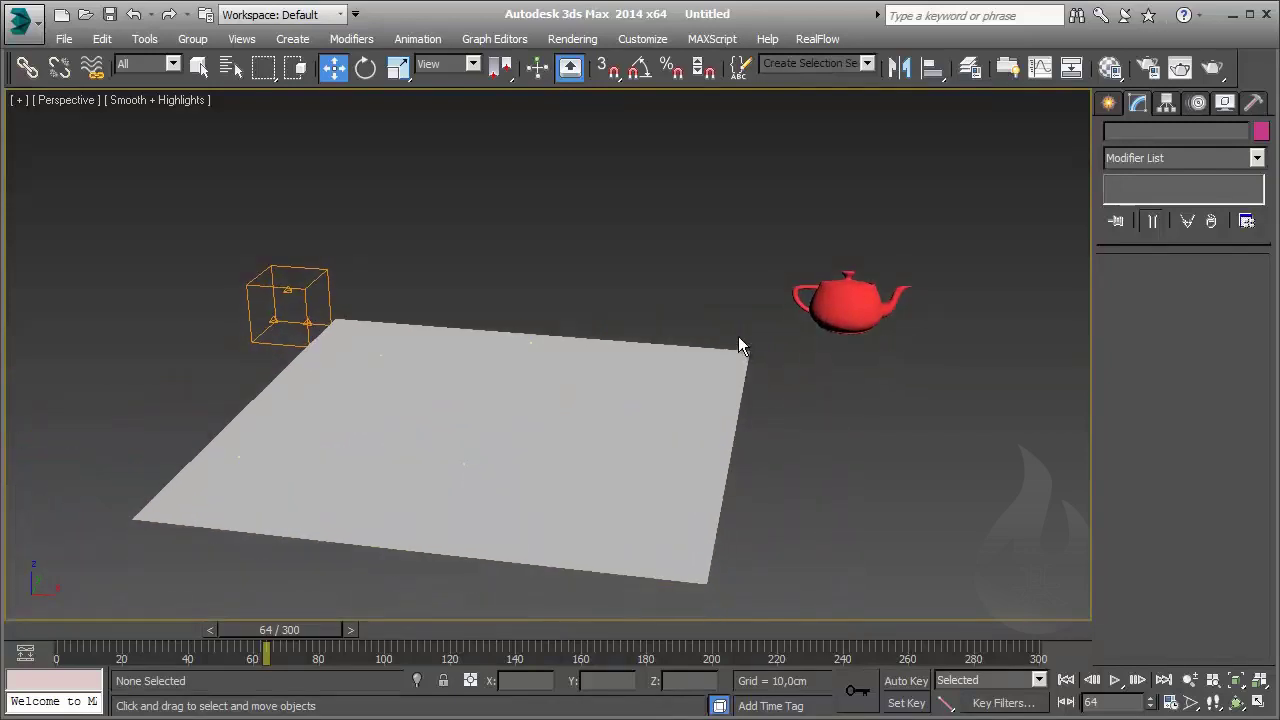
Step: Switch PArray001's Viewport Display from Dots to Mesh so four teapot copies appear
{"action": "left_click", "coordinate": [275, 290]}
{"action": "left_click_drag", "start_coordinate": [1136, 347], "coordinate": [1145, 477]}
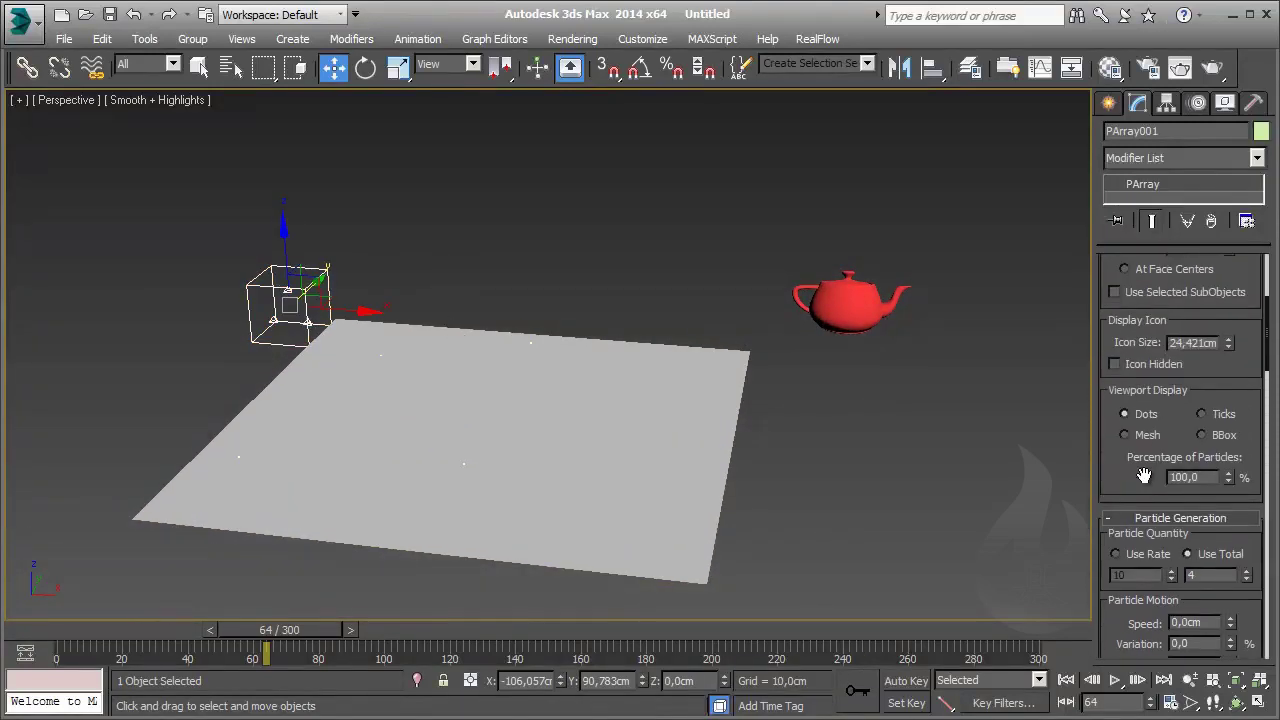
{"action": "left_click_drag", "start_coordinate": [1196, 424], "coordinate": [1128, 434]}
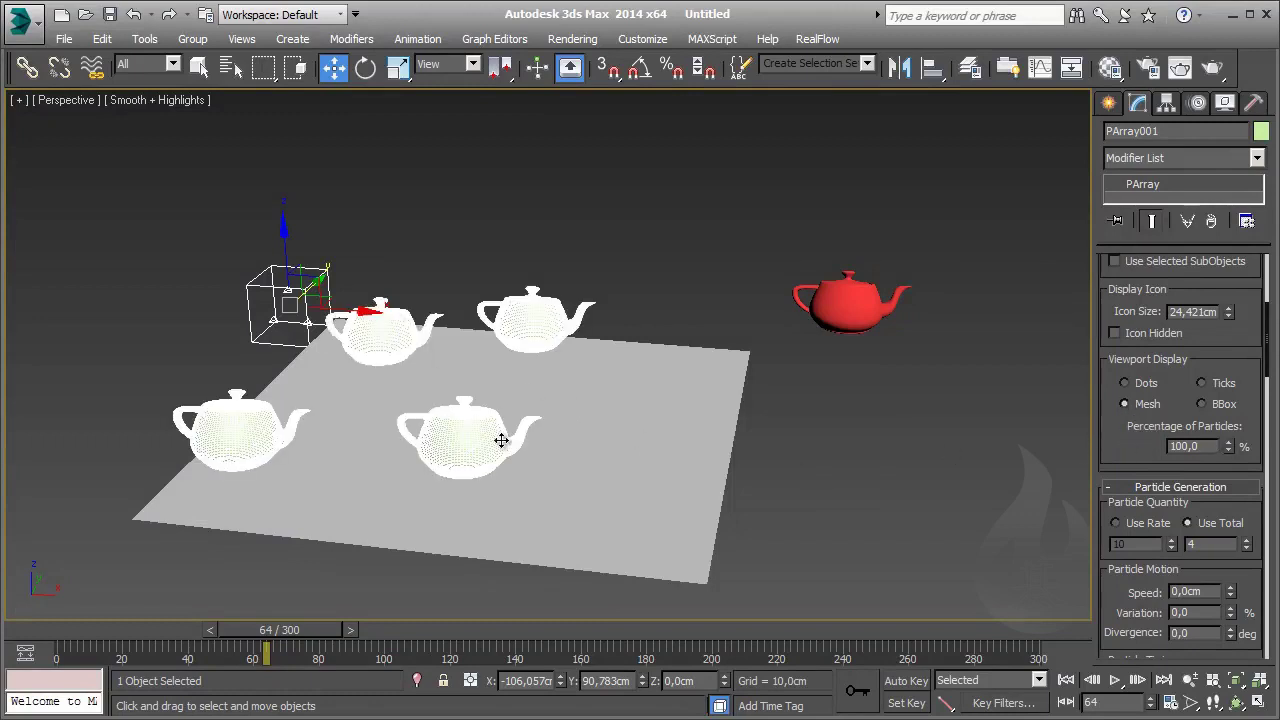
{"action": "left_click_drag", "start_coordinate": [1116, 413], "coordinate": [1118, 268]}
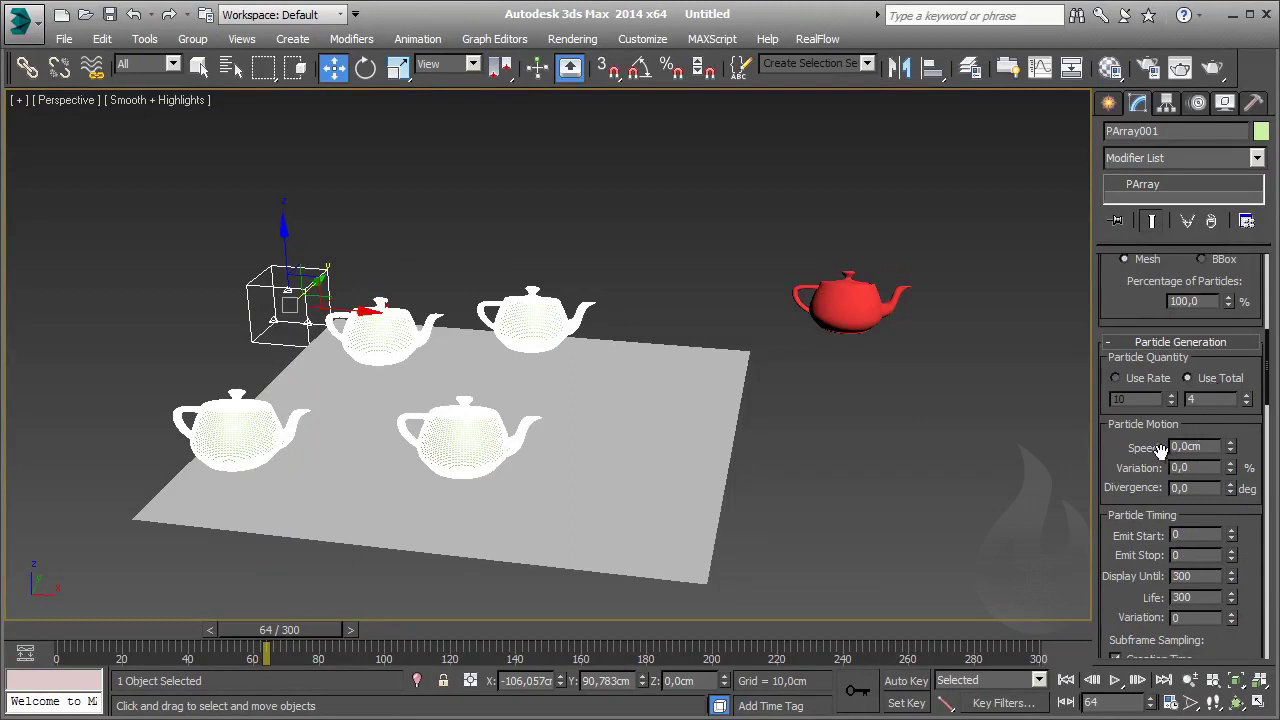
{"action": "left_click_drag", "start_coordinate": [1140, 492], "coordinate": [1152, 340]}
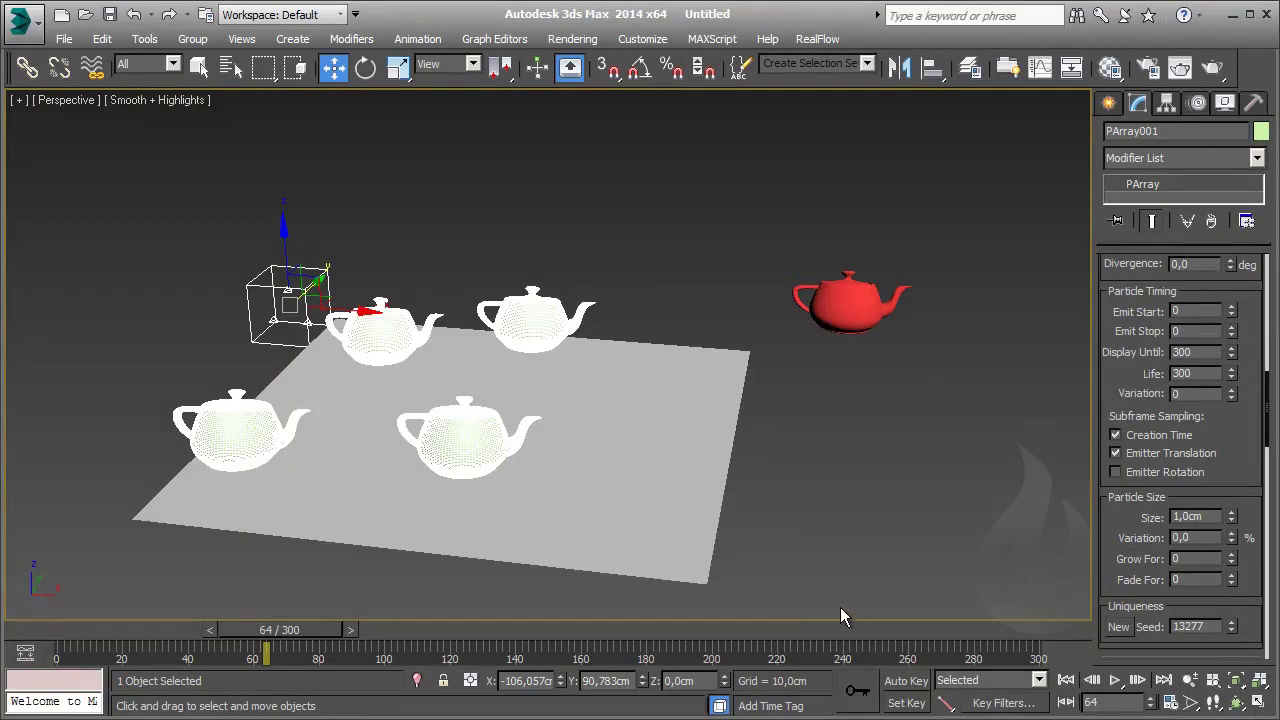
Step: Confirm PArray001 uses Instanced Geometry from Teapot001, then scrub to frame 43 and deselect
{"action": "scroll", "coordinate": [1190, 425], "scroll_direction": "down", "scroll_amount": 3}
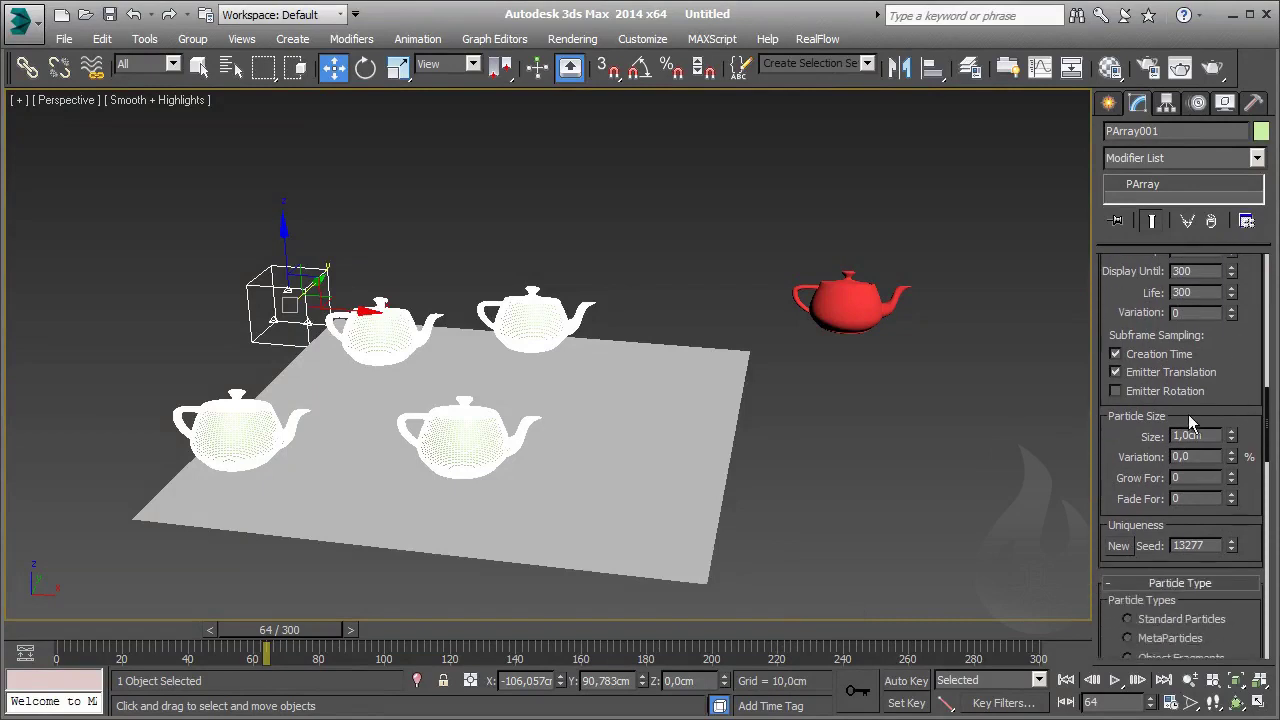
{"action": "scroll", "coordinate": [1170, 437], "scroll_direction": "down", "scroll_amount": 2}
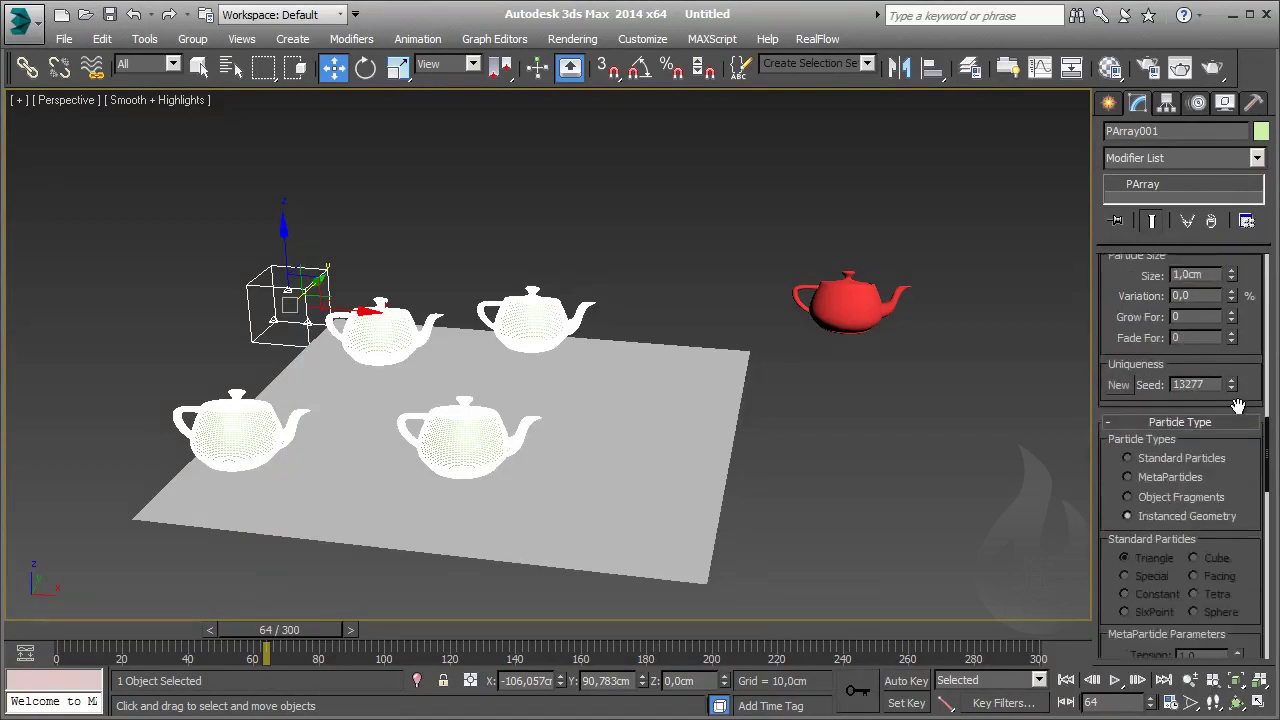
{"action": "left_click_drag", "start_coordinate": [1229, 597], "coordinate": [1238, 327]}
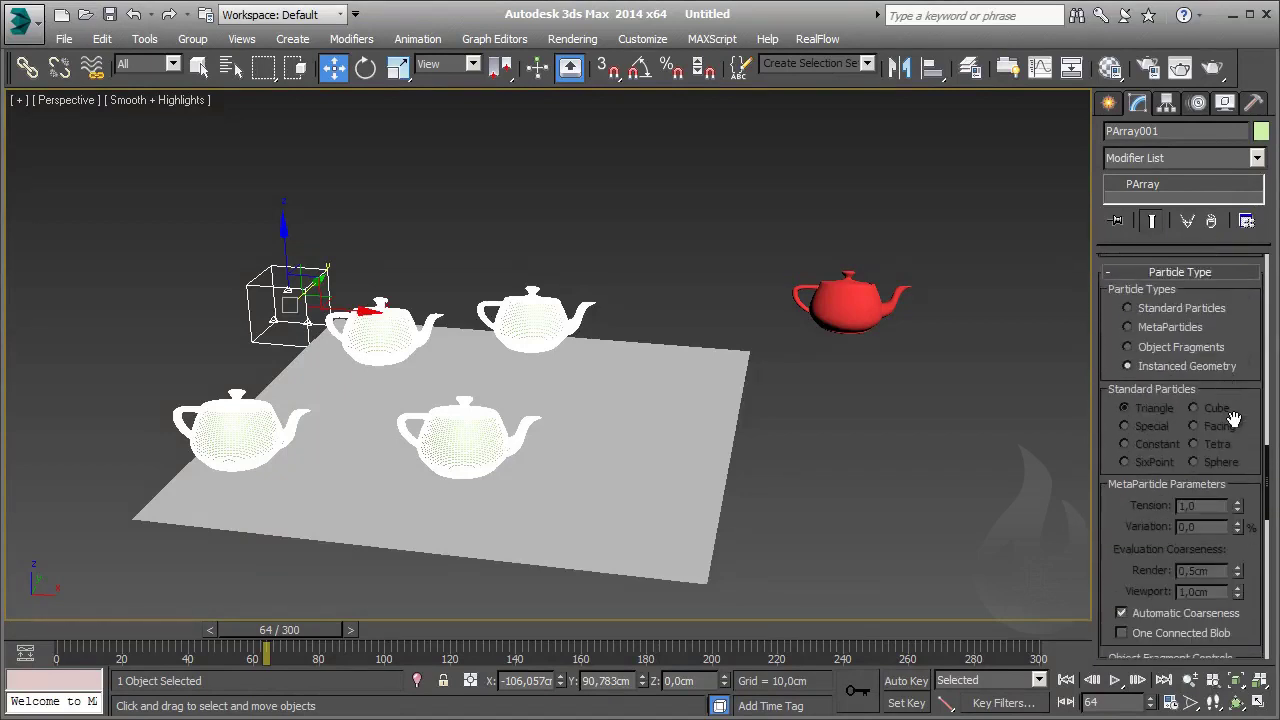
{"action": "left_click_drag", "start_coordinate": [1236, 412], "coordinate": [1237, 233]}
{"action": "scroll", "coordinate": [1232, 492], "scroll_direction": "down", "scroll_amount": 2}
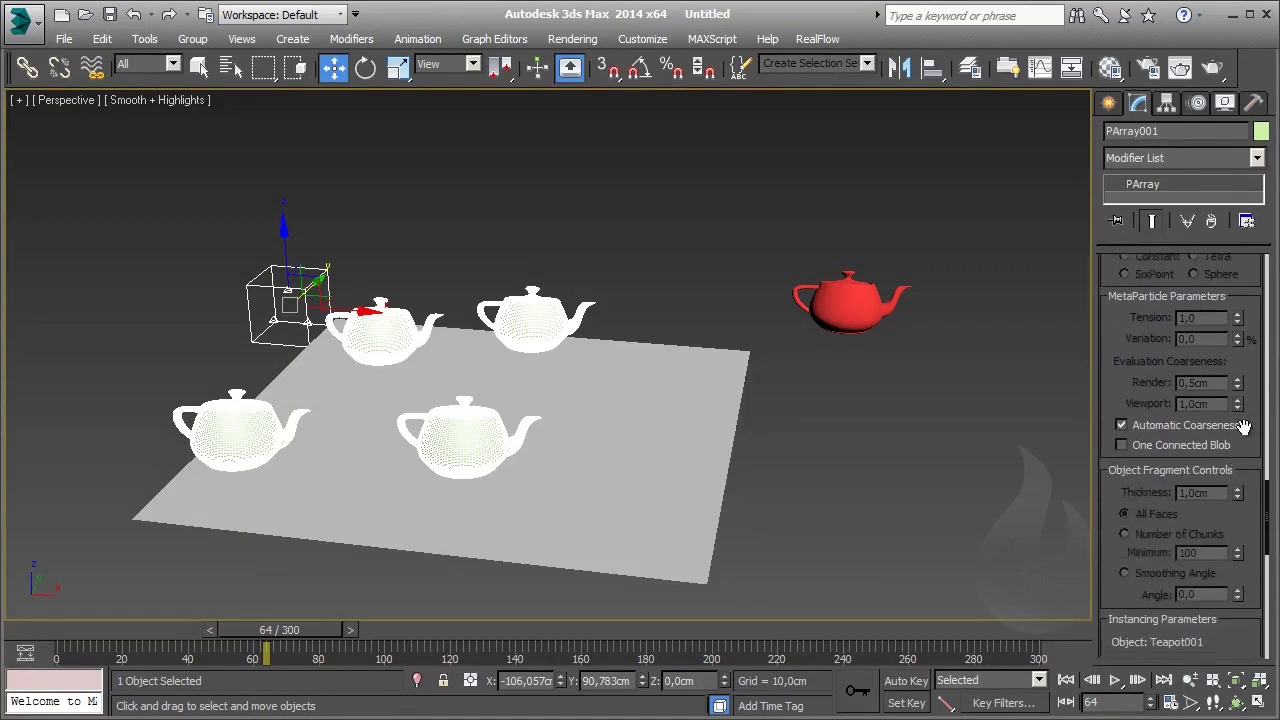
{"action": "scroll", "coordinate": [1232, 492], "scroll_direction": "down", "scroll_amount": 2}
{"action": "scroll", "coordinate": [1230, 490], "scroll_direction": "down", "scroll_amount": 2}
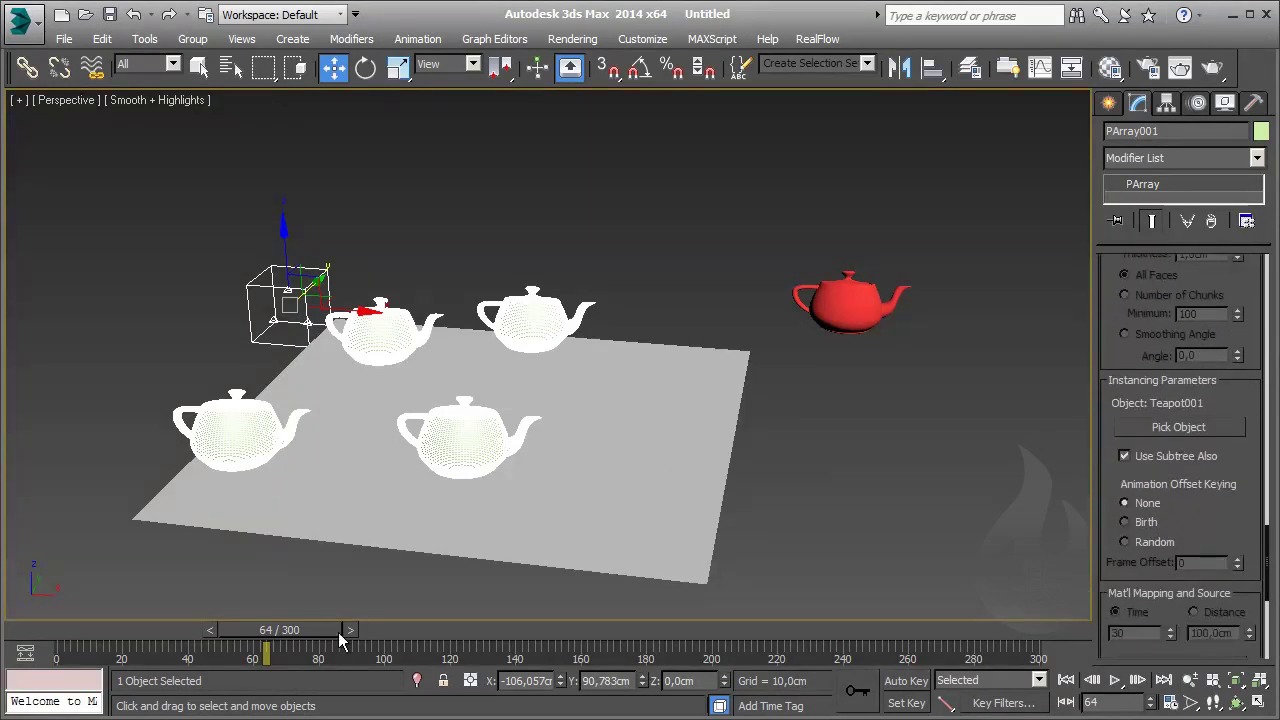
{"action": "left_click_drag", "start_coordinate": [340, 640], "coordinate": [160, 640]}
{"action": "left_click", "coordinate": [128, 409]}
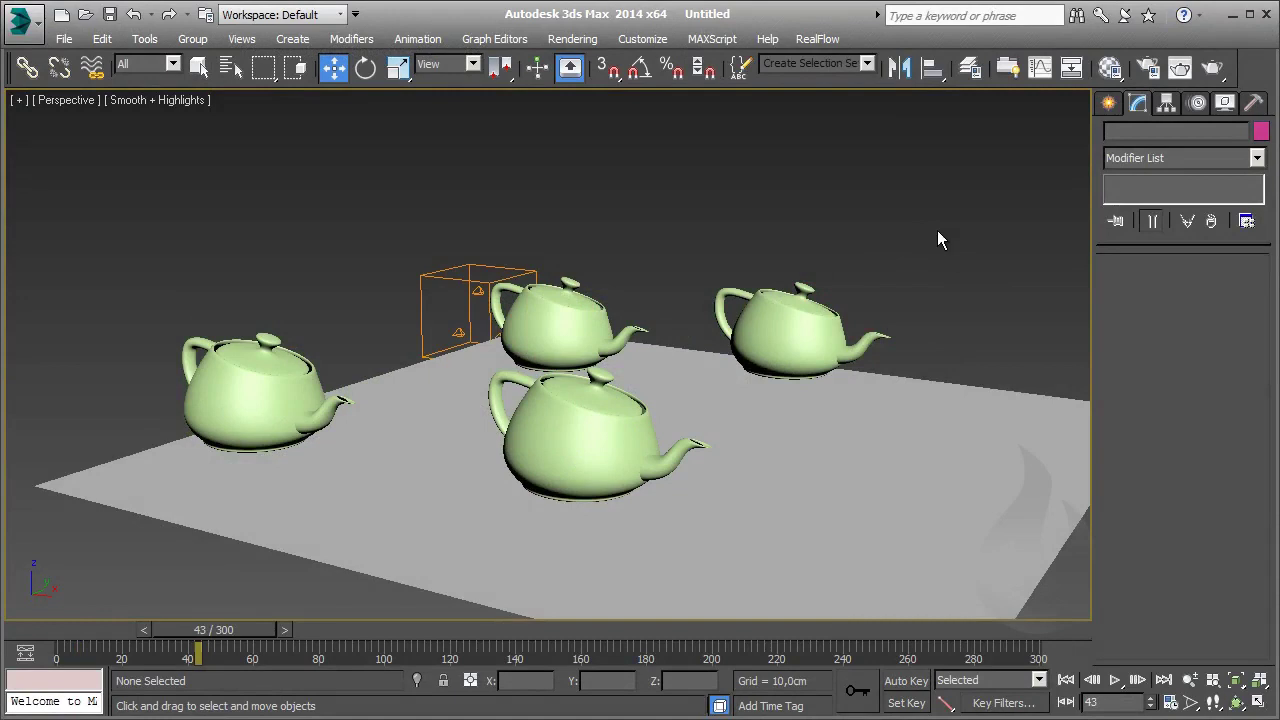
Step: Unhide all objects to reveal the second plane and PCloud001, then select the PCloud emitter
{"action": "middle_click_drag", "start_coordinate": [881, 265], "coordinate": [337, 240], "text": "alt"}
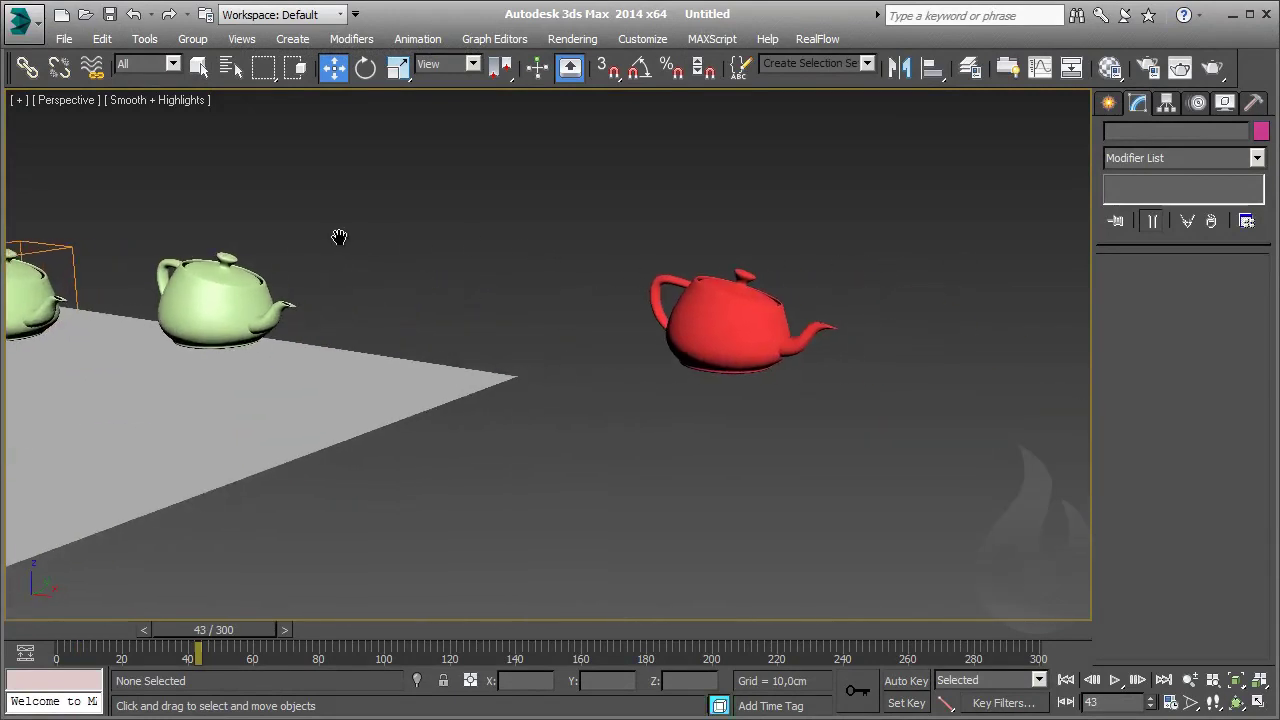
{"action": "scroll", "coordinate": [446, 267], "scroll_direction": "down", "scroll_amount": 2}
{"action": "right_click", "coordinate": [446, 267]}
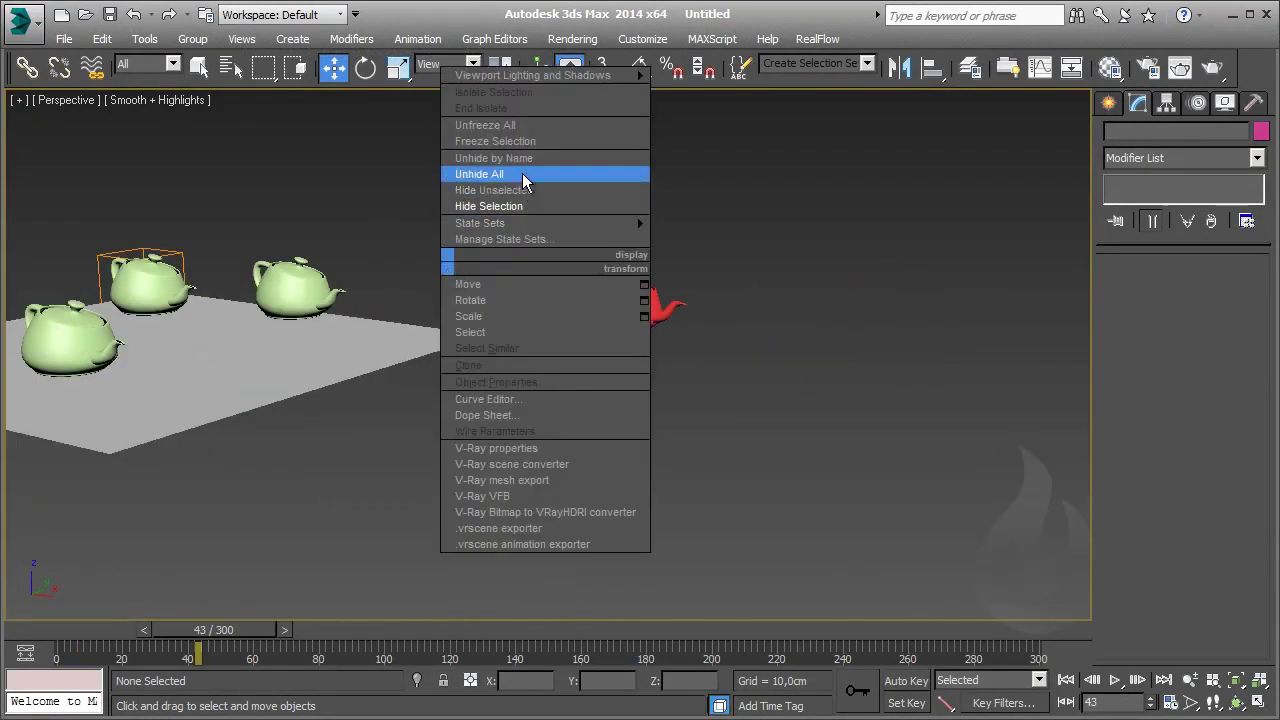
{"action": "left_click", "coordinate": [522, 174]}
{"action": "middle_click_drag", "start_coordinate": [754, 273], "coordinate": [540, 268]}
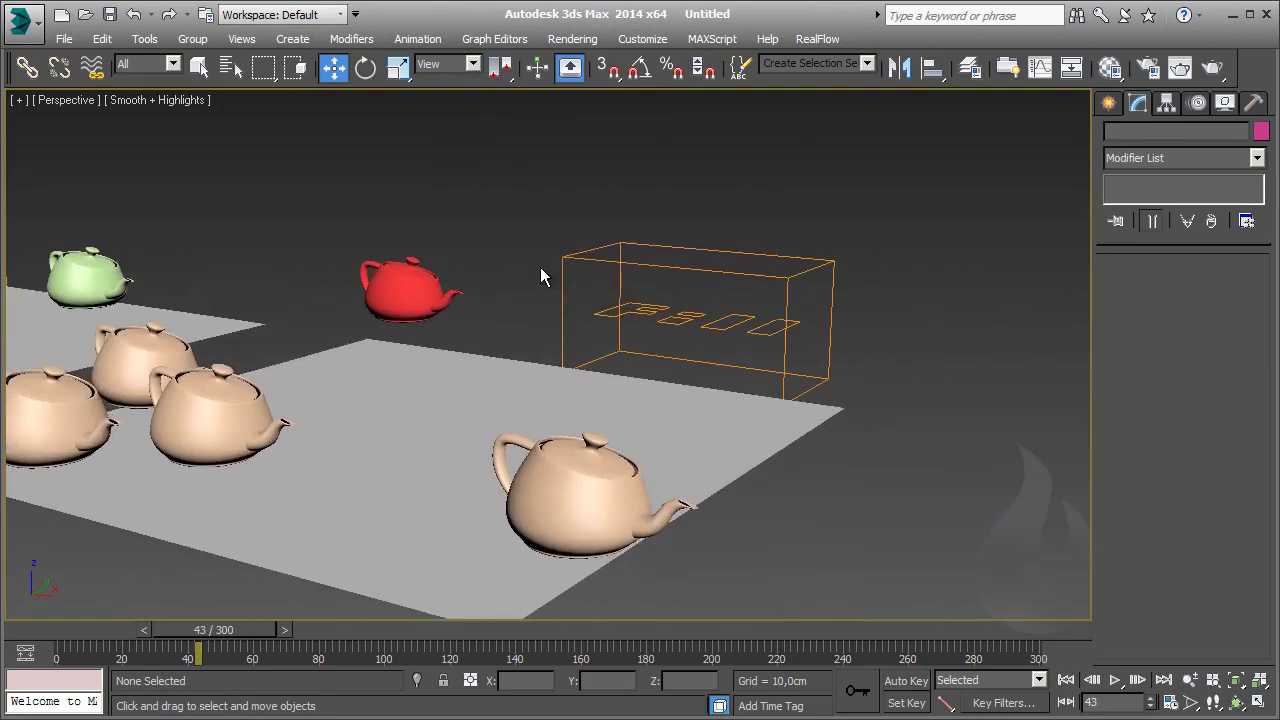
{"action": "left_click", "coordinate": [655, 335]}
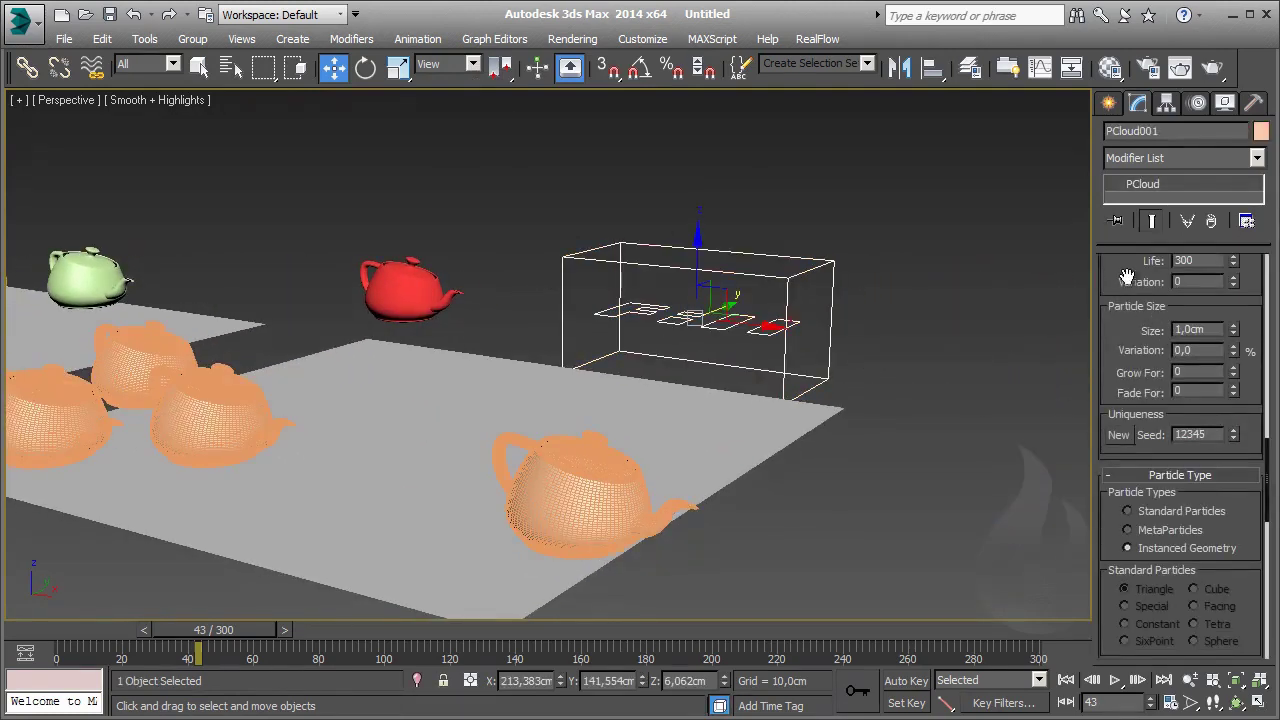
{"action": "scroll", "coordinate": [1135, 528], "scroll_direction": "down", "scroll_amount": 5}
{"action": "scroll", "coordinate": [1135, 528], "scroll_direction": "up", "scroll_amount": 2}
{"action": "scroll", "coordinate": [1134, 505], "scroll_direction": "up", "scroll_amount": 3}
{"action": "scroll", "coordinate": [1133, 490], "scroll_direction": "up", "scroll_amount": 3}
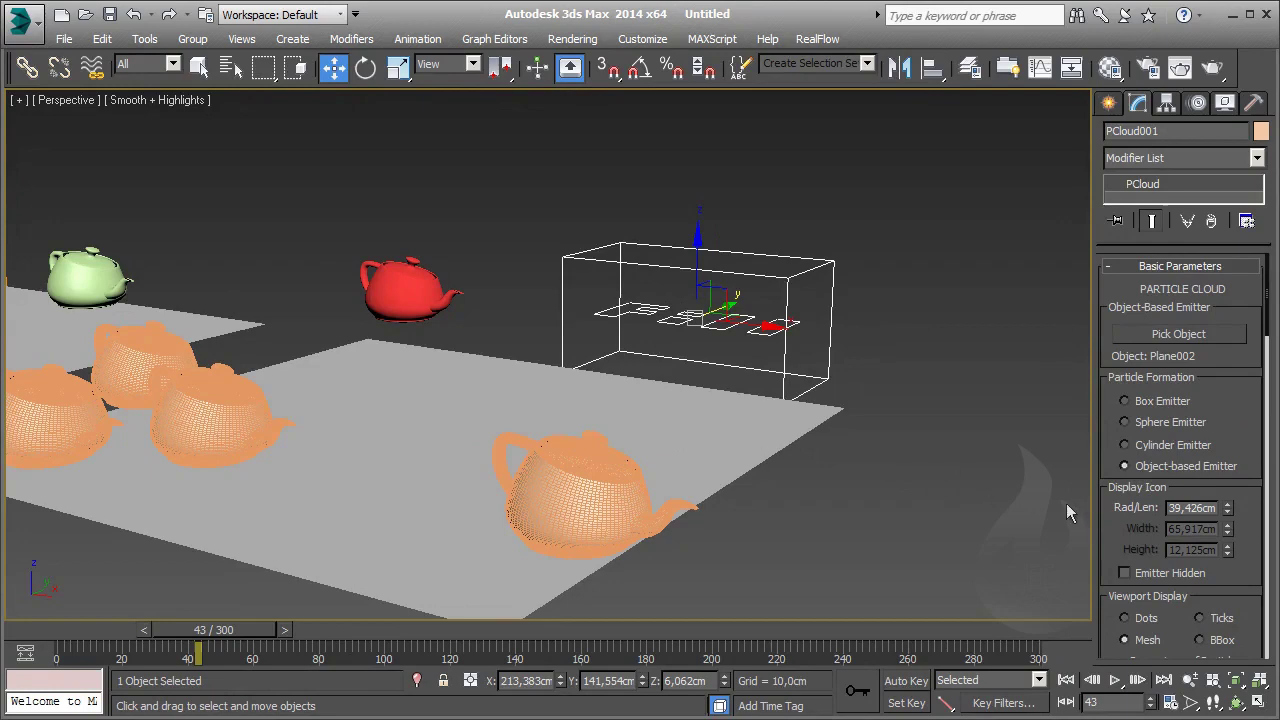
{"action": "scroll", "coordinate": [1249, 380], "scroll_direction": "down", "scroll_amount": 2}
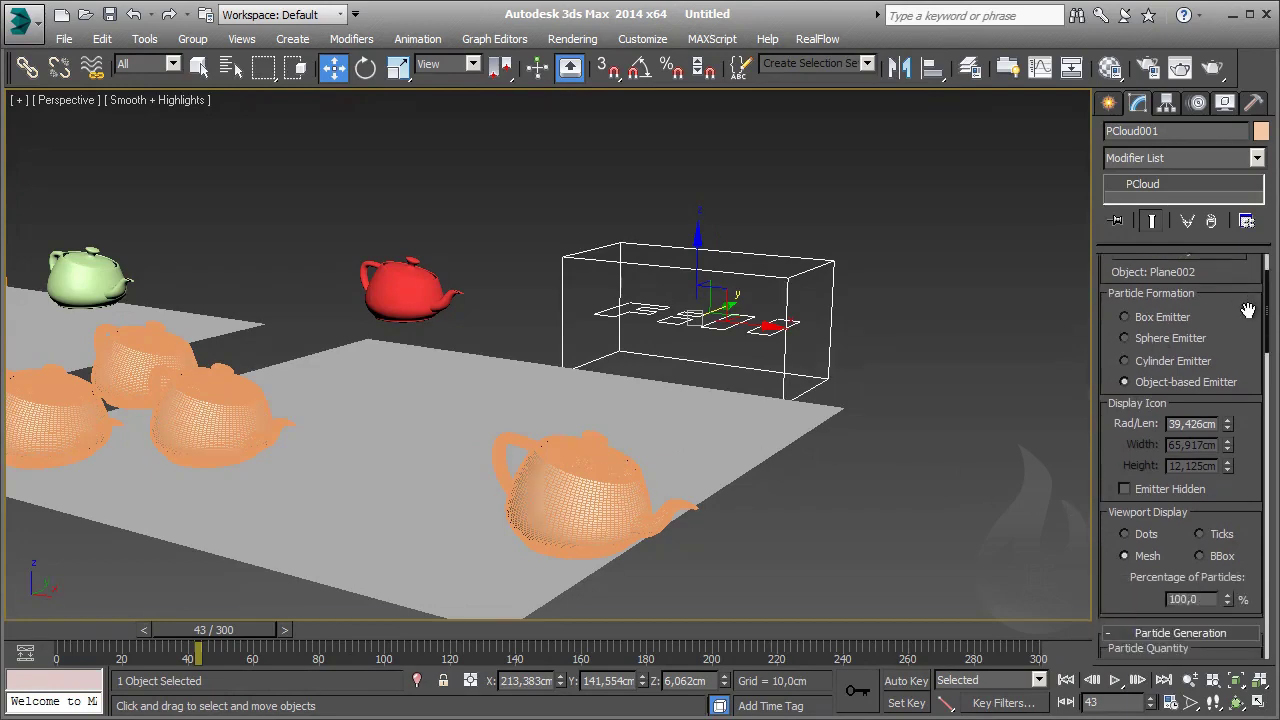
{"action": "scroll", "coordinate": [1250, 385], "scroll_direction": "down", "scroll_amount": 3}
{"action": "scroll", "coordinate": [1156, 507], "scroll_direction": "down", "scroll_amount": 1}
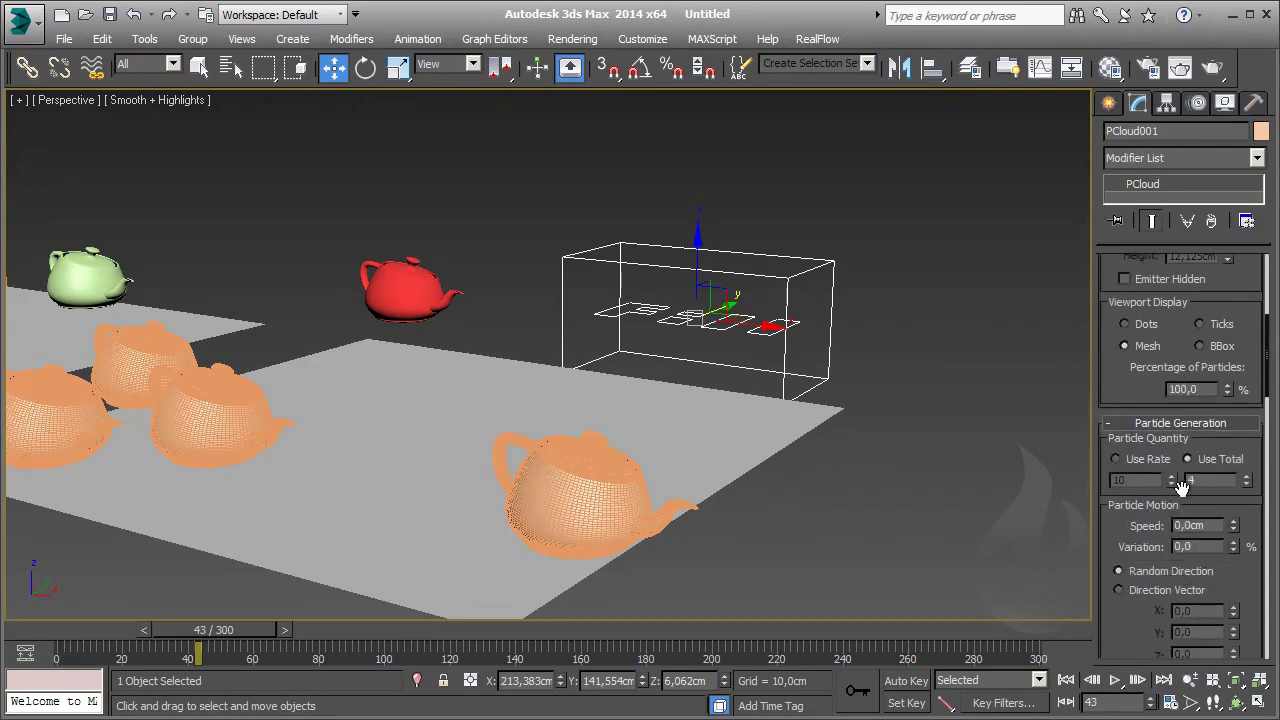
{"action": "scroll", "coordinate": [1182, 489], "scroll_direction": "down", "scroll_amount": 1}
{"action": "scroll", "coordinate": [1192, 465], "scroll_direction": "down", "scroll_amount": 1}
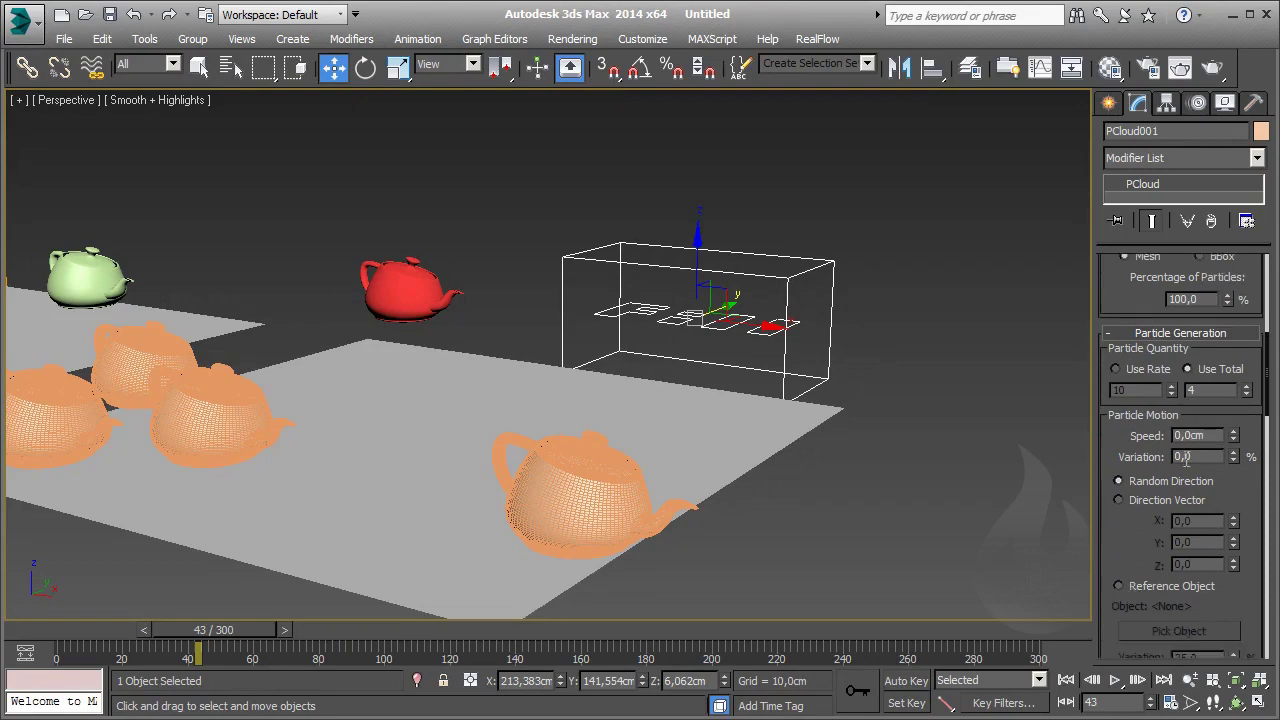
{"action": "scroll", "coordinate": [1176, 478], "scroll_direction": "up", "scroll_amount": 1}
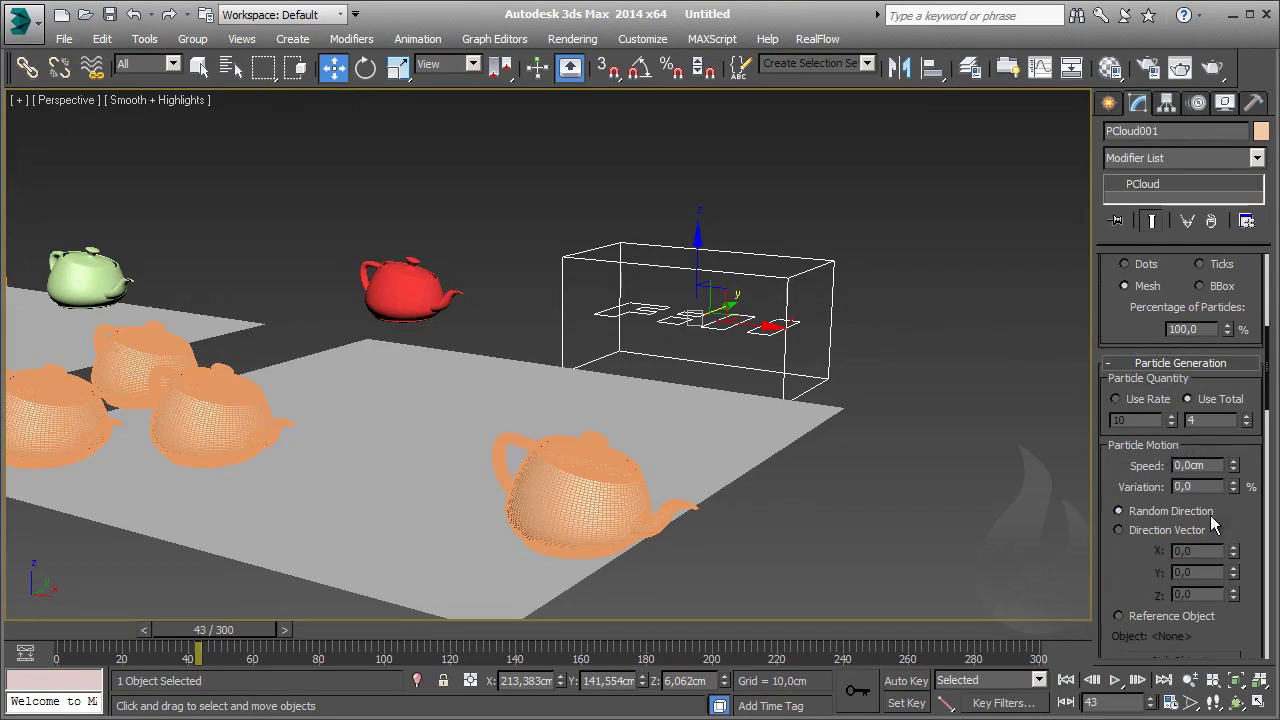
{"action": "scroll", "coordinate": [1212, 518], "scroll_direction": "down", "scroll_amount": 2}
{"action": "scroll", "coordinate": [1214, 500], "scroll_direction": "down", "scroll_amount": 3}
{"action": "scroll", "coordinate": [1220, 462], "scroll_direction": "down", "scroll_amount": 2}
{"action": "scroll", "coordinate": [1201, 467], "scroll_direction": "down", "scroll_amount": 3}
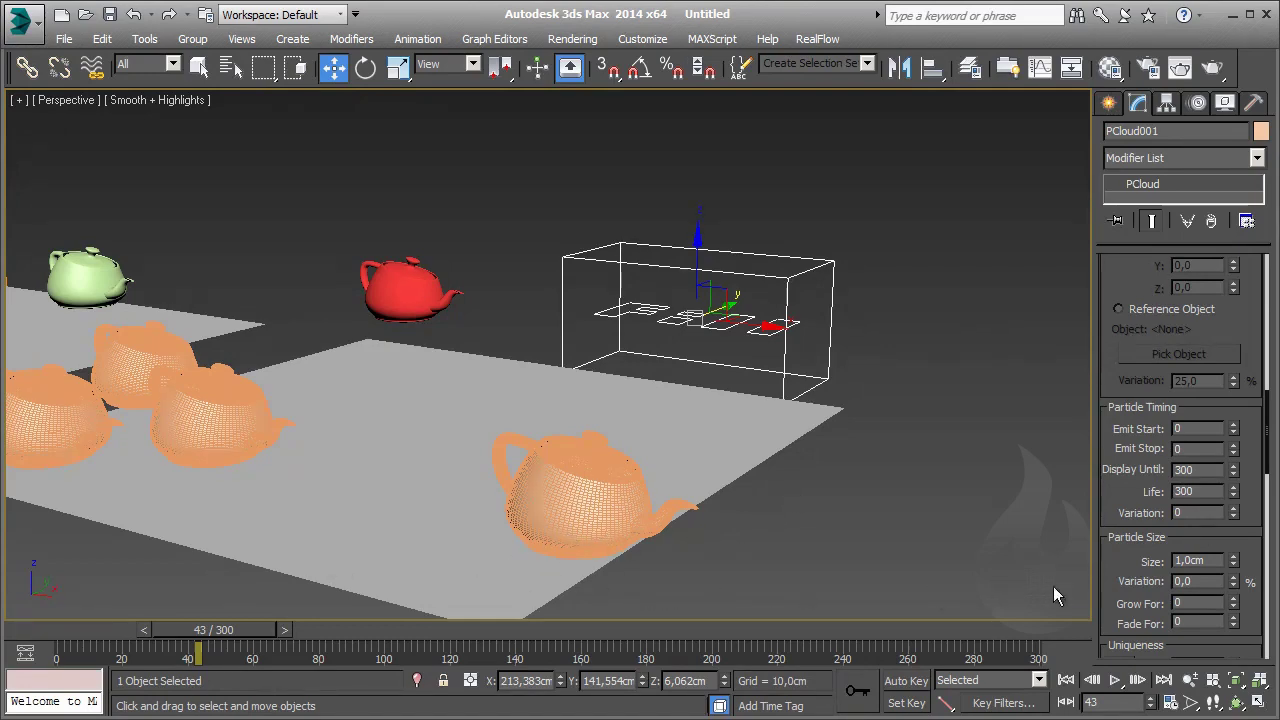
{"action": "scroll", "coordinate": [1150, 520], "scroll_direction": "down", "scroll_amount": 3}
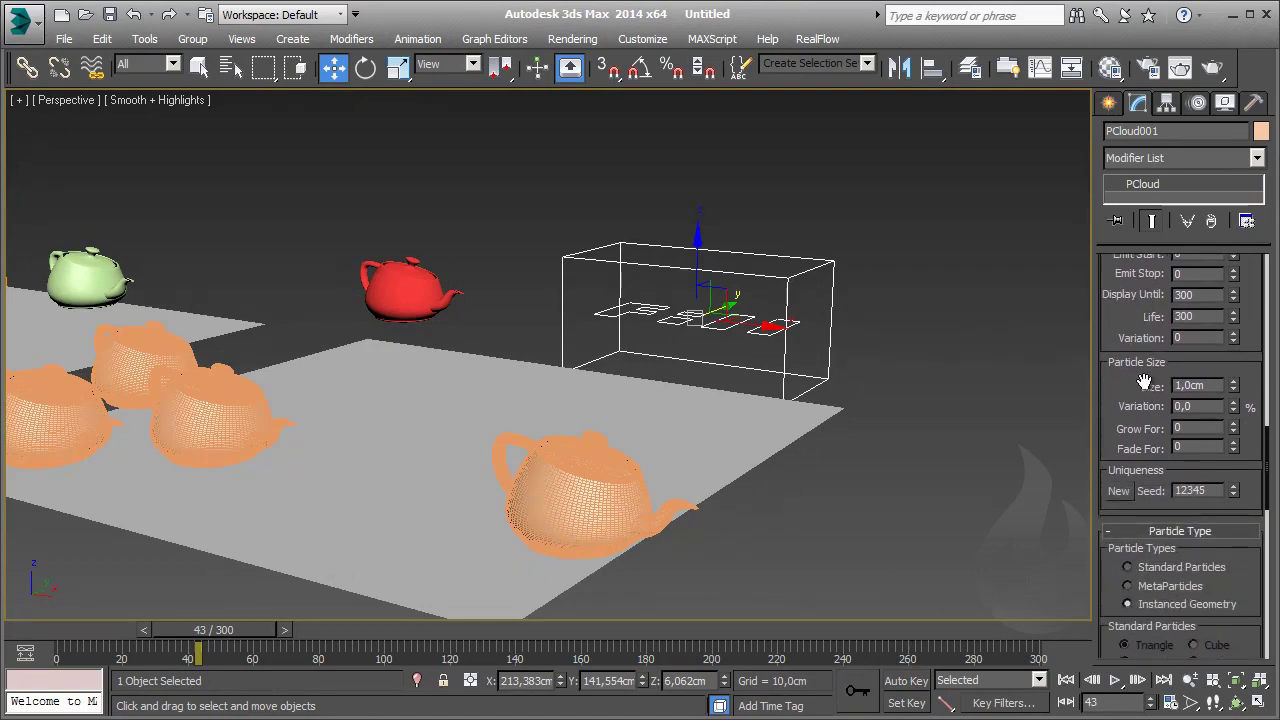
{"action": "scroll", "coordinate": [1145, 420], "scroll_direction": "down", "scroll_amount": 3}
{"action": "scroll", "coordinate": [1144, 380], "scroll_direction": "down", "scroll_amount": 3}
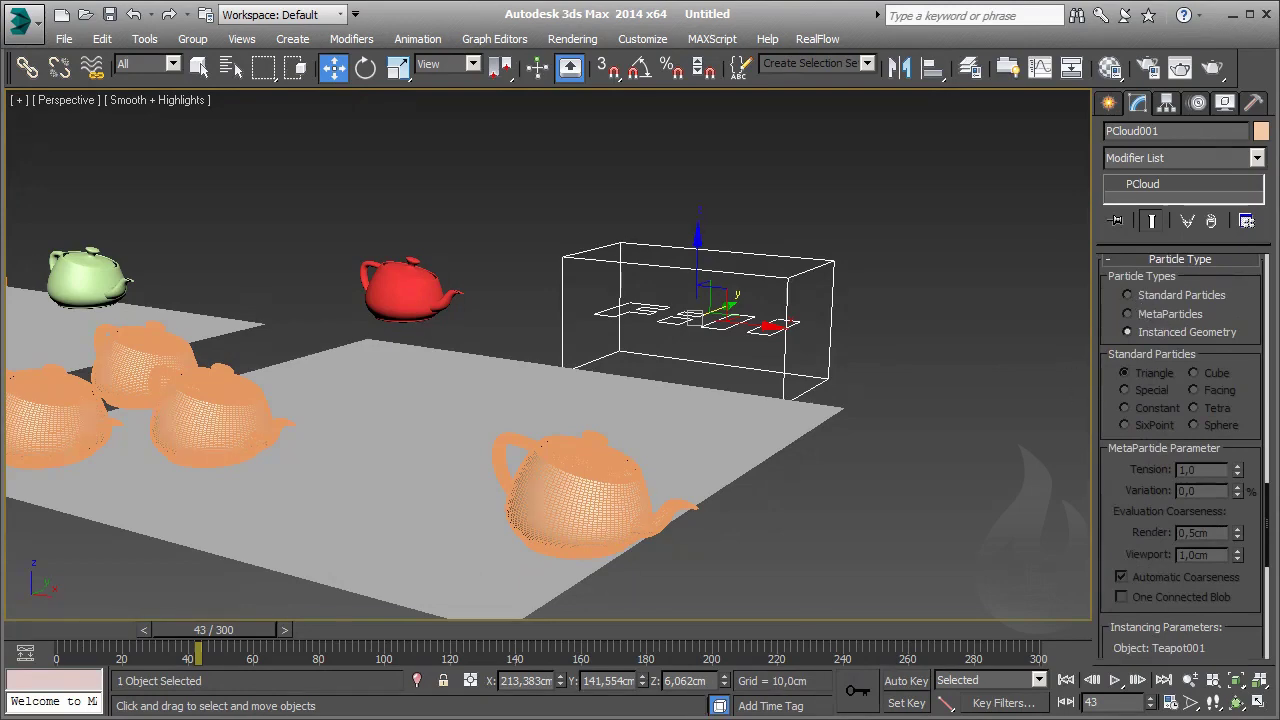
{"action": "scroll", "coordinate": [1125, 470], "scroll_direction": "down", "scroll_amount": 3}
{"action": "scroll", "coordinate": [1120, 400], "scroll_direction": "down", "scroll_amount": 3}
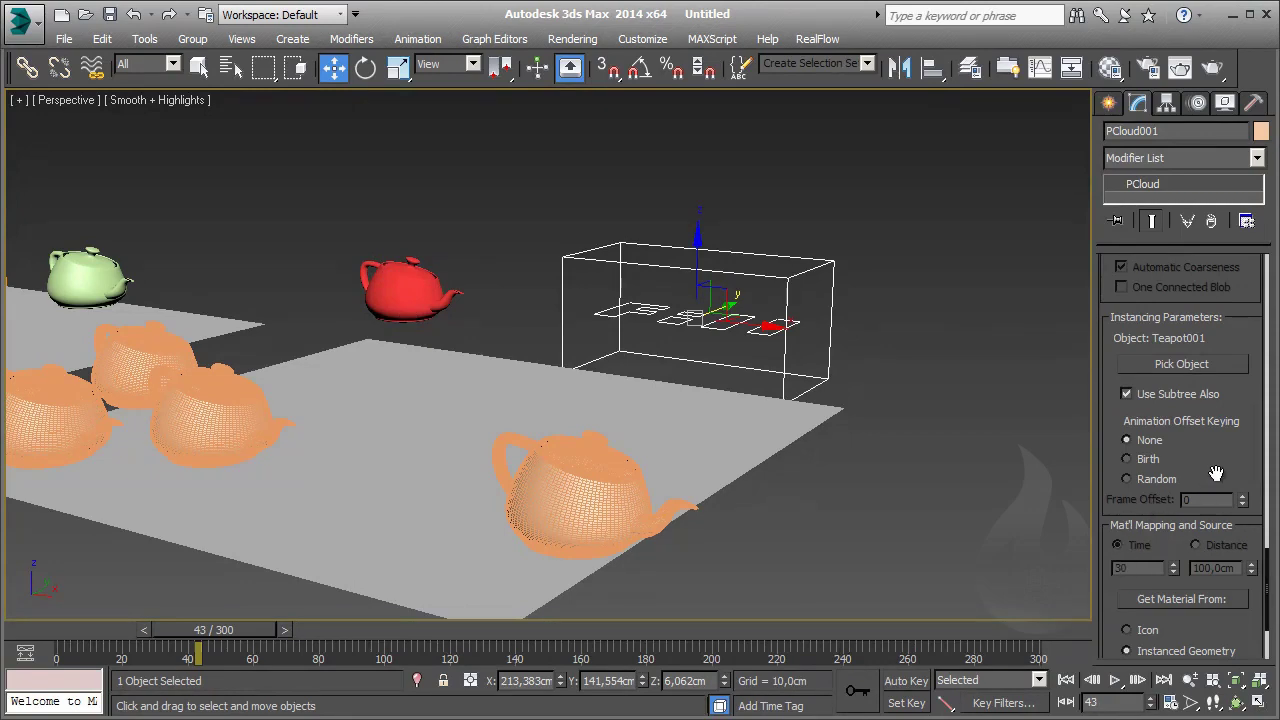
{"action": "scroll", "coordinate": [1212, 445], "scroll_direction": "down", "scroll_amount": 2}
{"action": "scroll", "coordinate": [1209, 418], "scroll_direction": "down", "scroll_amount": 1}
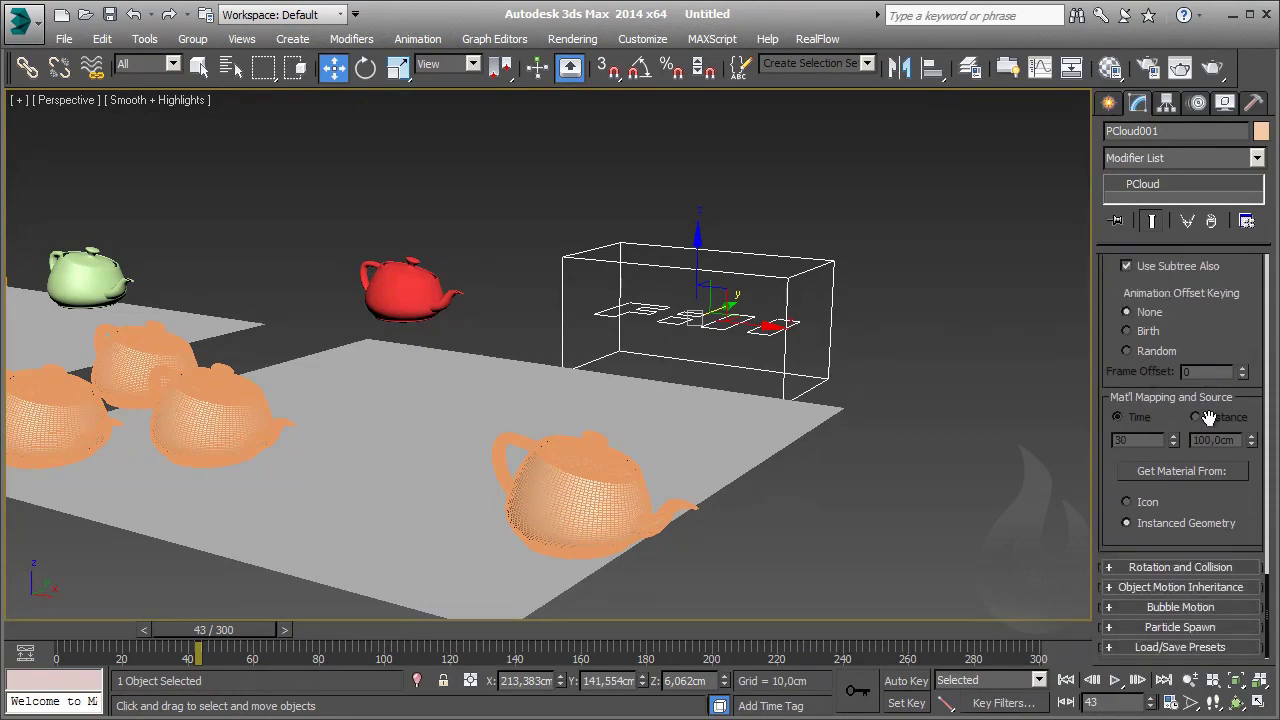
{"action": "middle_click_drag", "start_coordinate": [337, 212], "coordinate": [397, 229]}
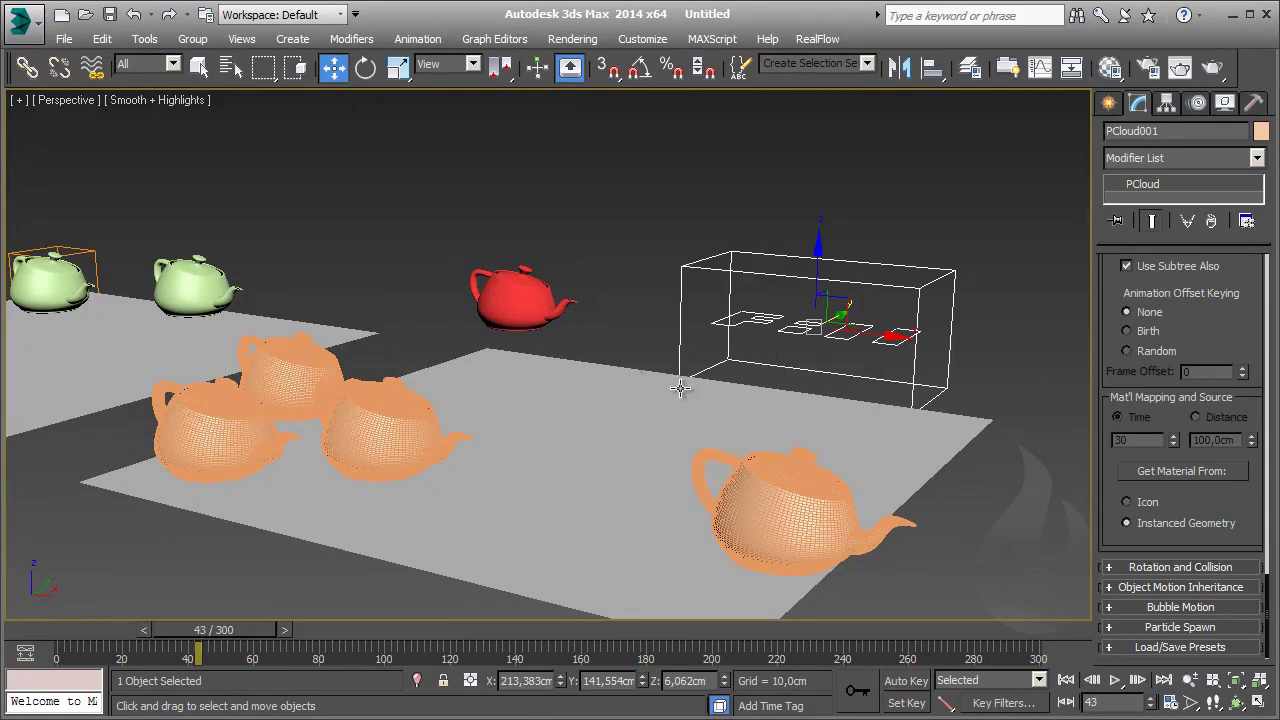
{"action": "left_click", "coordinate": [548, 452]}
{"action": "left_click", "coordinate": [687, 564]}
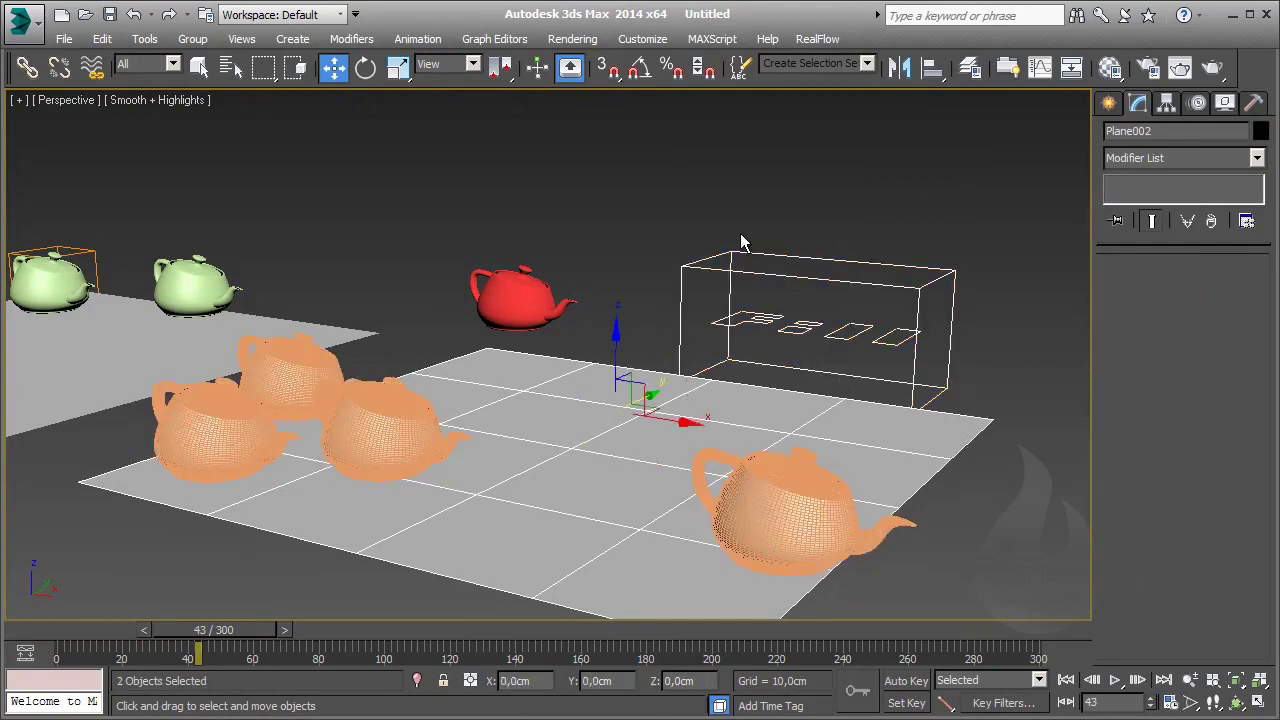
{"action": "right_click", "coordinate": [740, 238]}
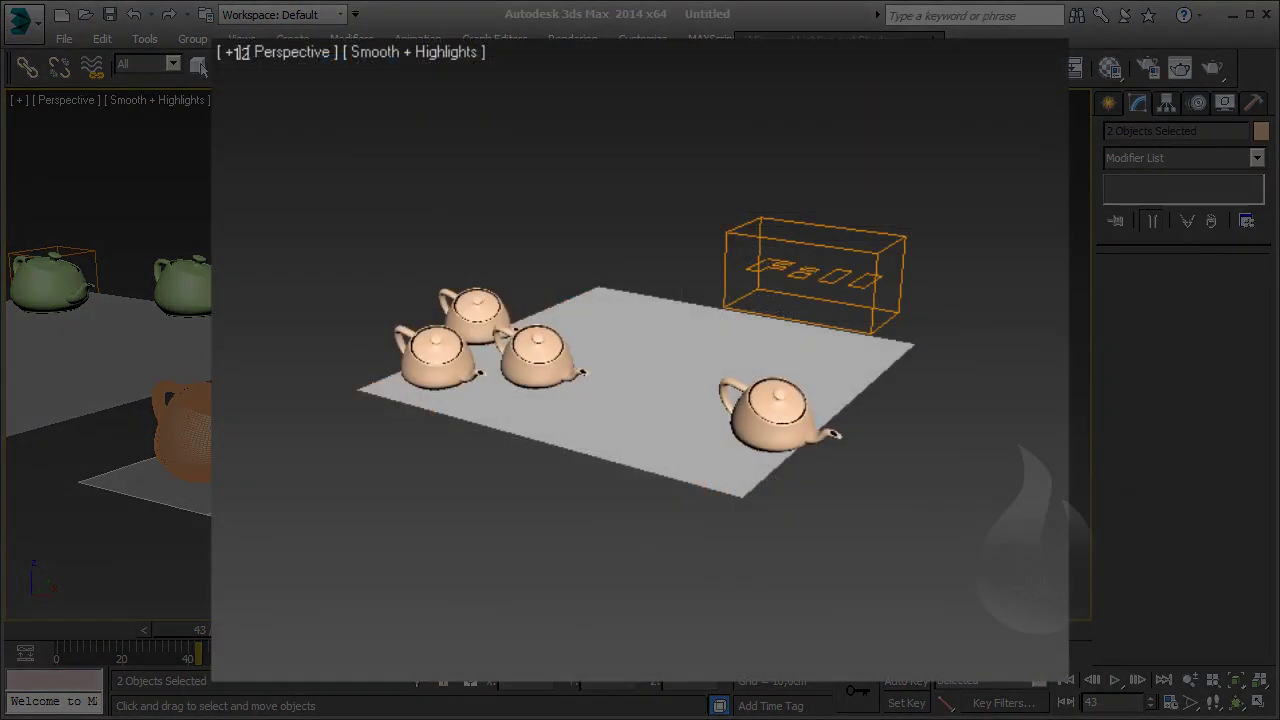